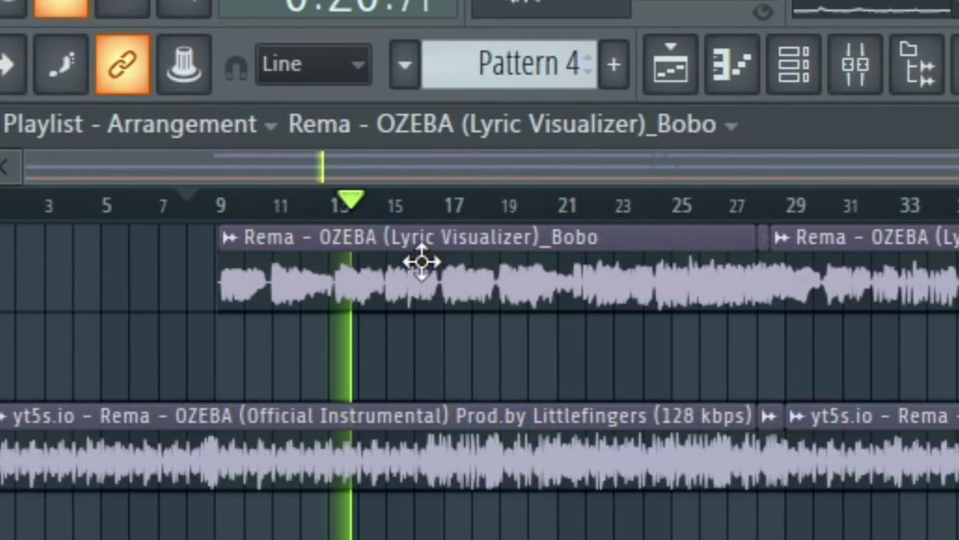
Play the unprocessed vocal in the playlist, toggling the instrumental on track 3 to compare.
click(834, 80)
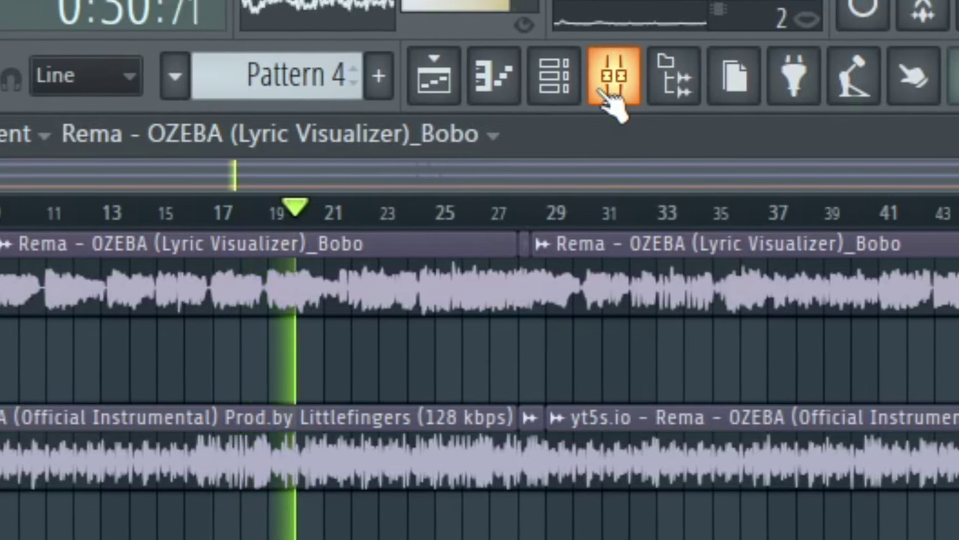
key(space)
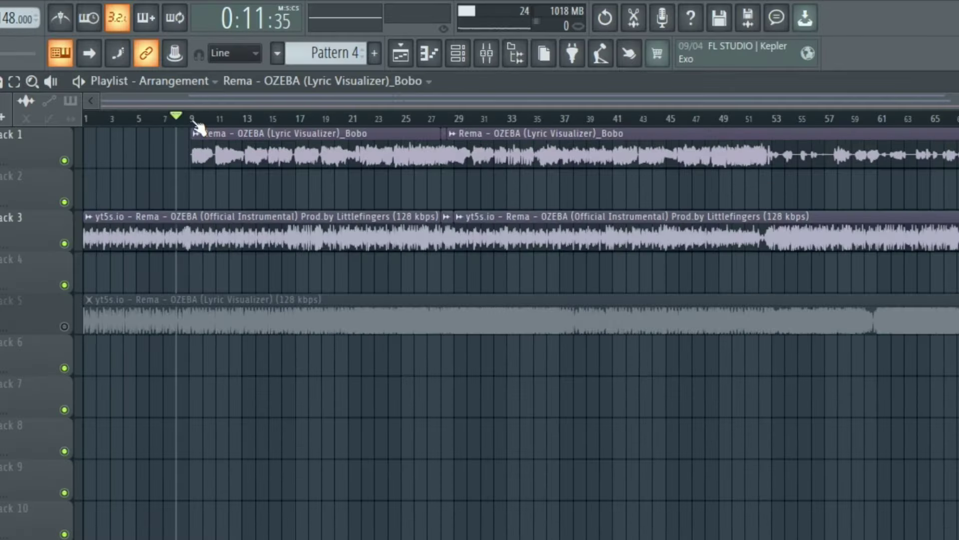
click(331, 73)
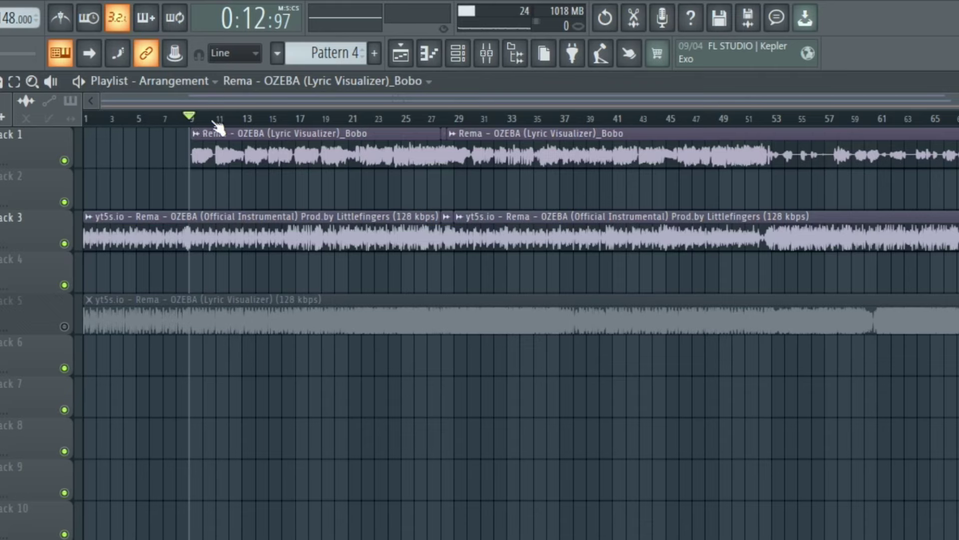
click(65, 243)
click(65, 243)
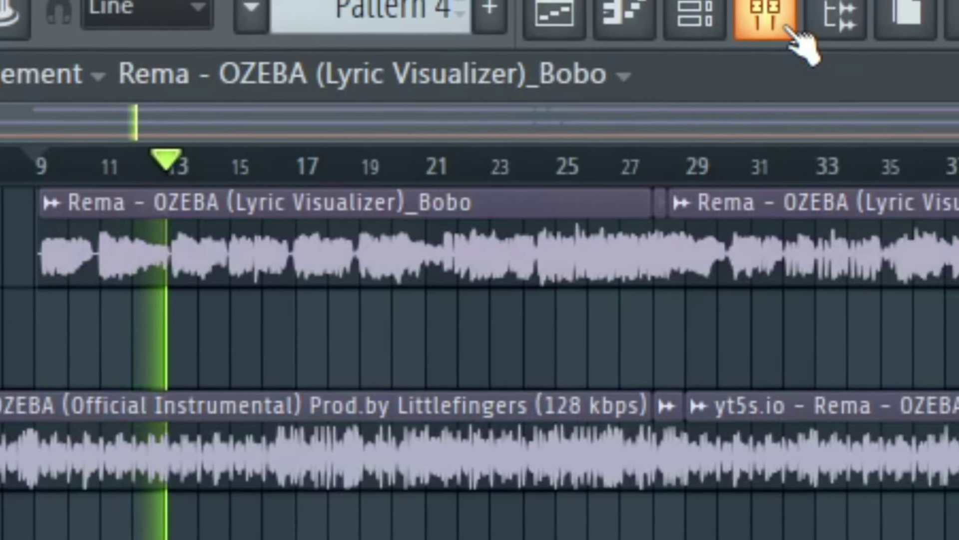
Open the mixer and review the Noise gate and Auto-Tune Pro settings on Insert 6.
click(786, 27)
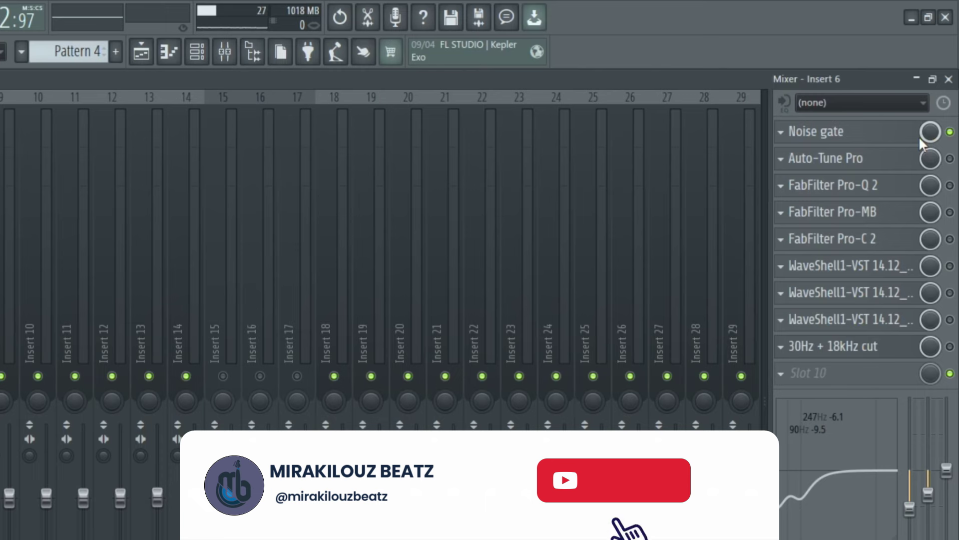
click(822, 138)
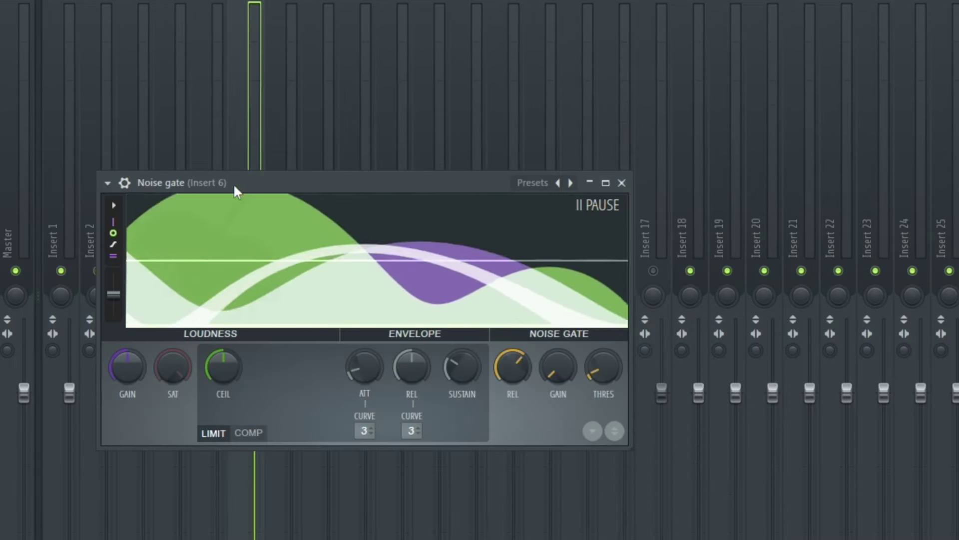
drag(233, 184, 315, 132)
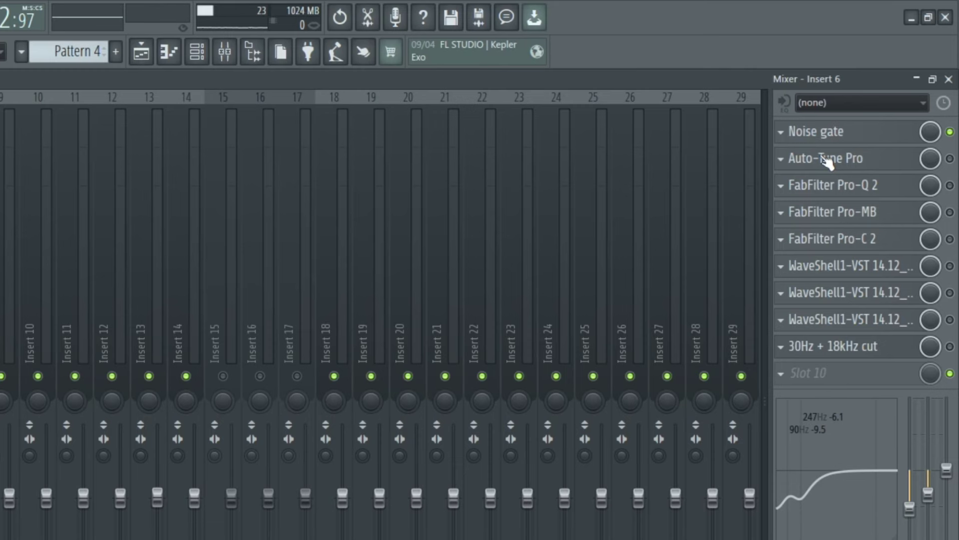
click(825, 161)
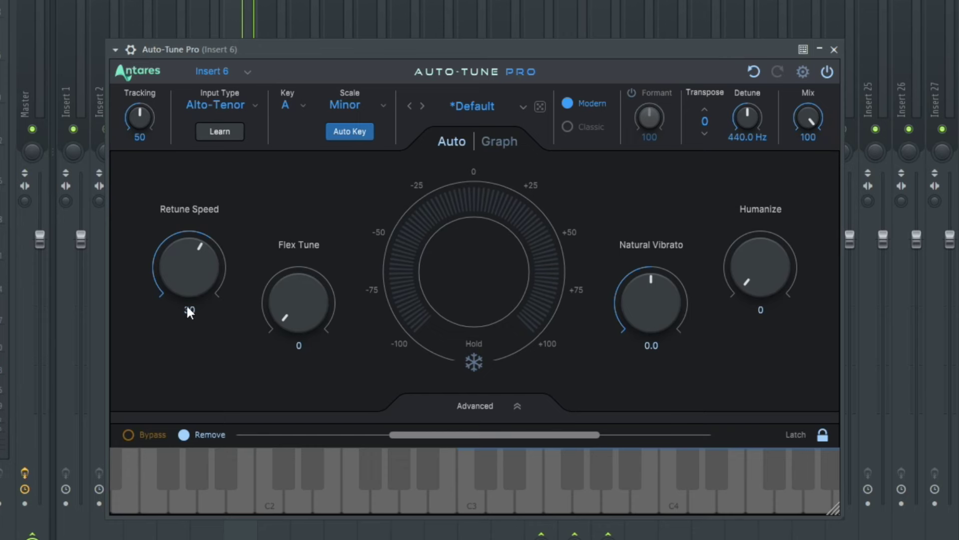
click(834, 49)
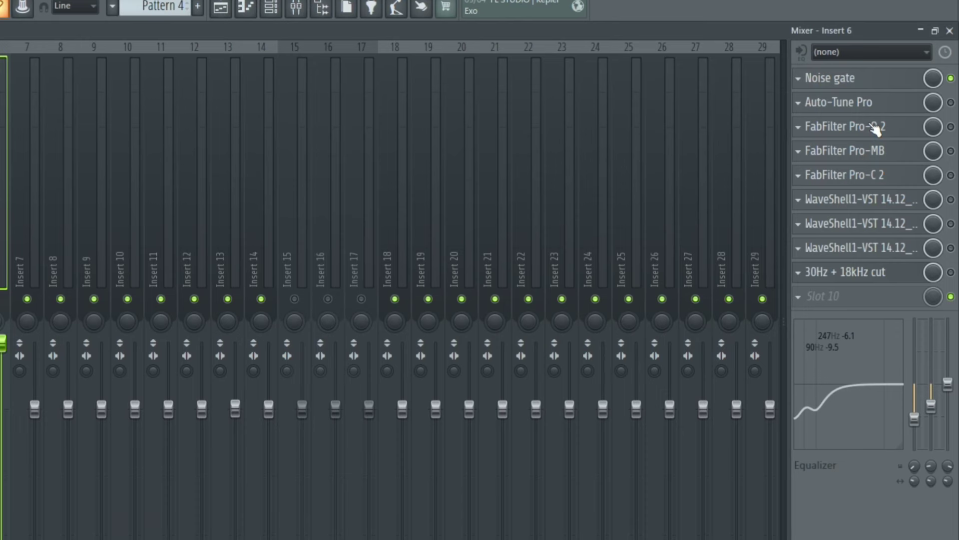
Review FabFilter Pro-Q 2 and Pro-MB on Insert 6 and audition the vocal with both enabled.
click(876, 128)
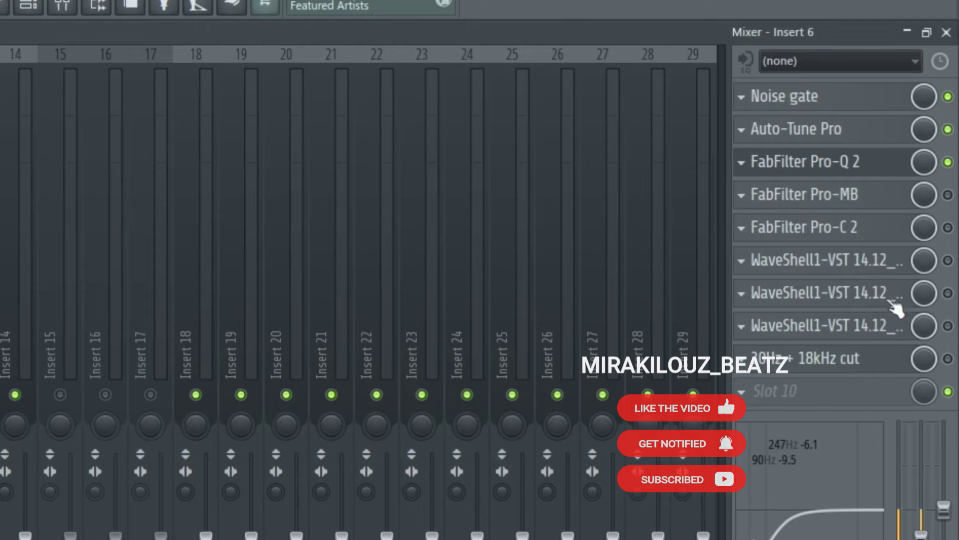
click(856, 199)
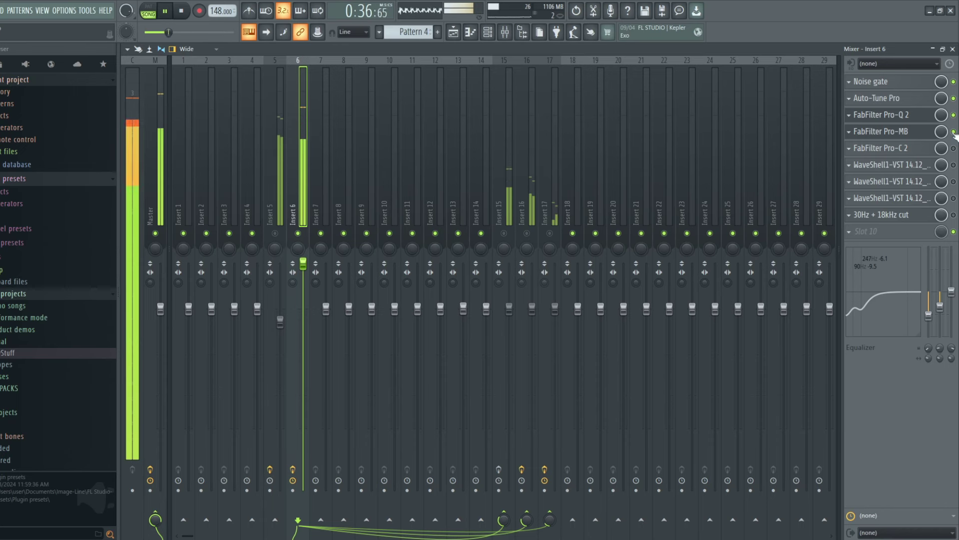
key(space)
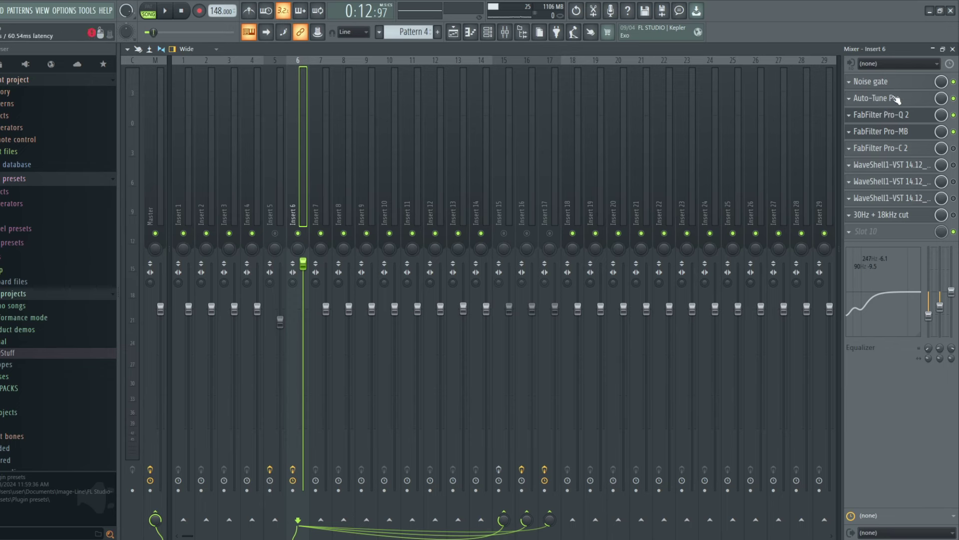
Enable FabFilter Pro-C 2 on Insert 6 and check its threshold, ratio, attack and release during playback.
click(899, 148)
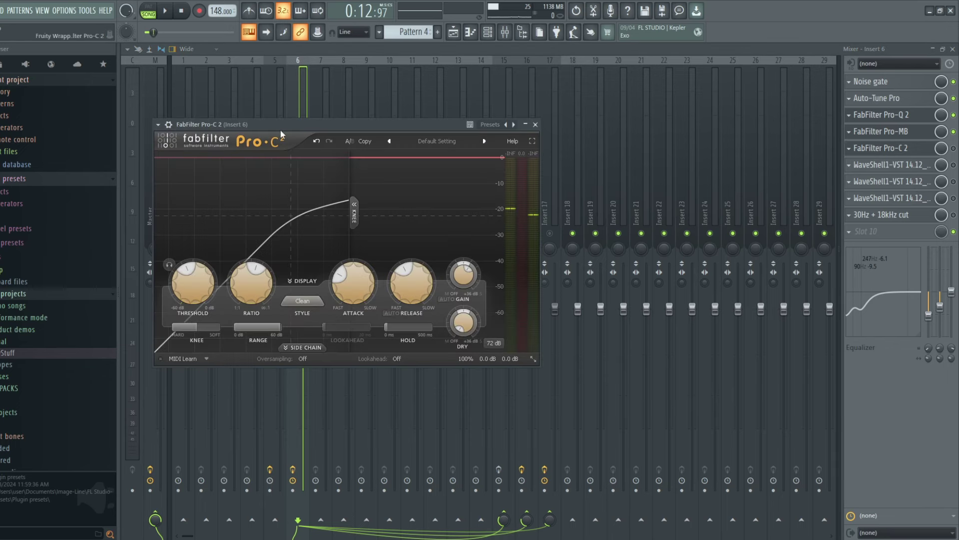
click(954, 150)
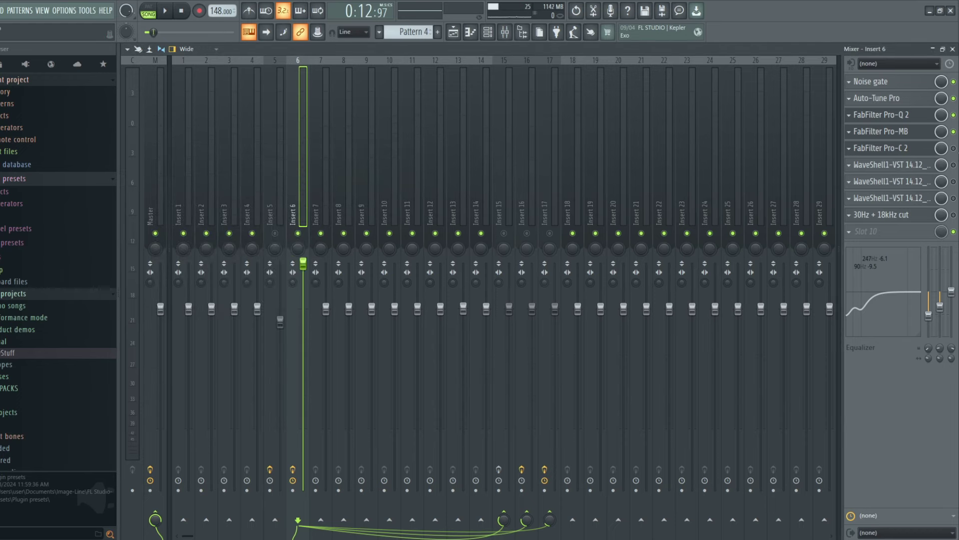
click(880, 148)
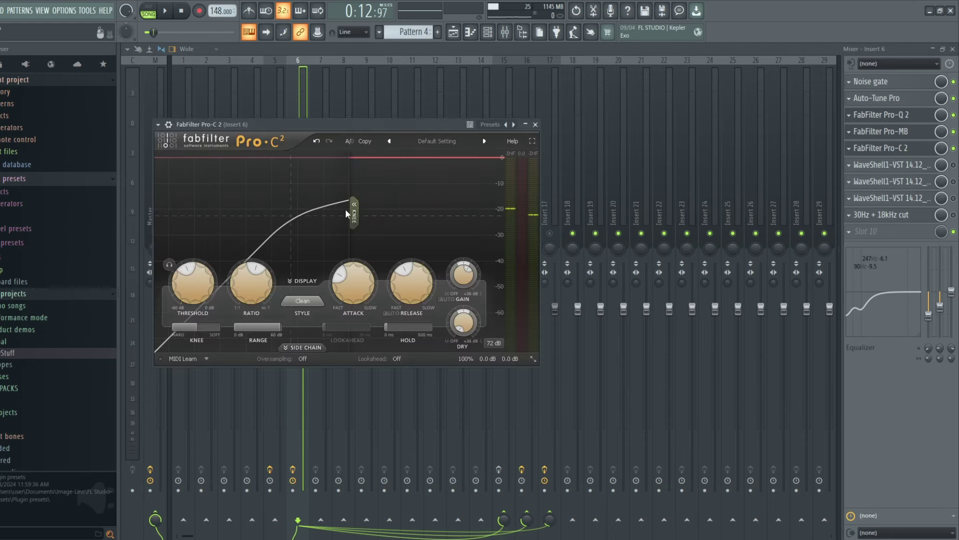
mouse_move(190, 284)
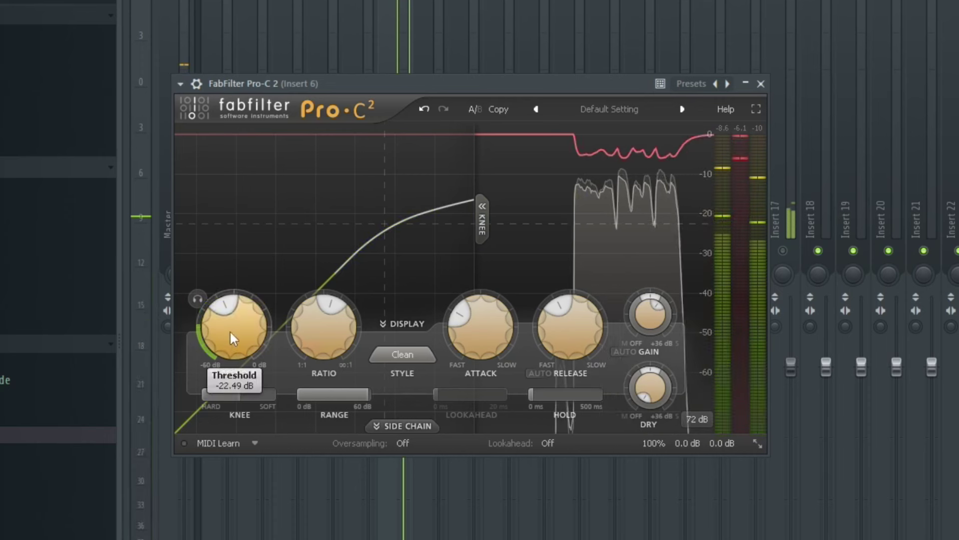
mouse_move(300, 323)
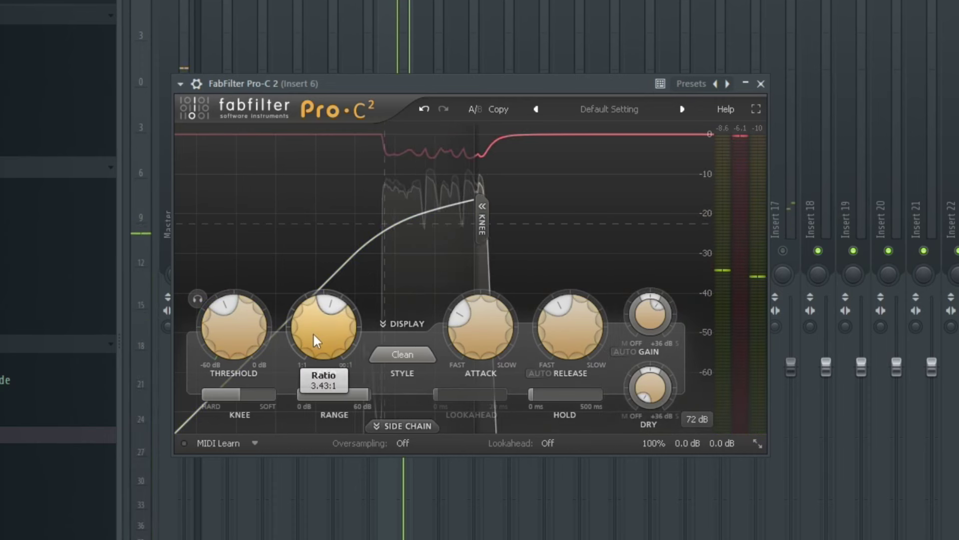
mouse_move(482, 349)
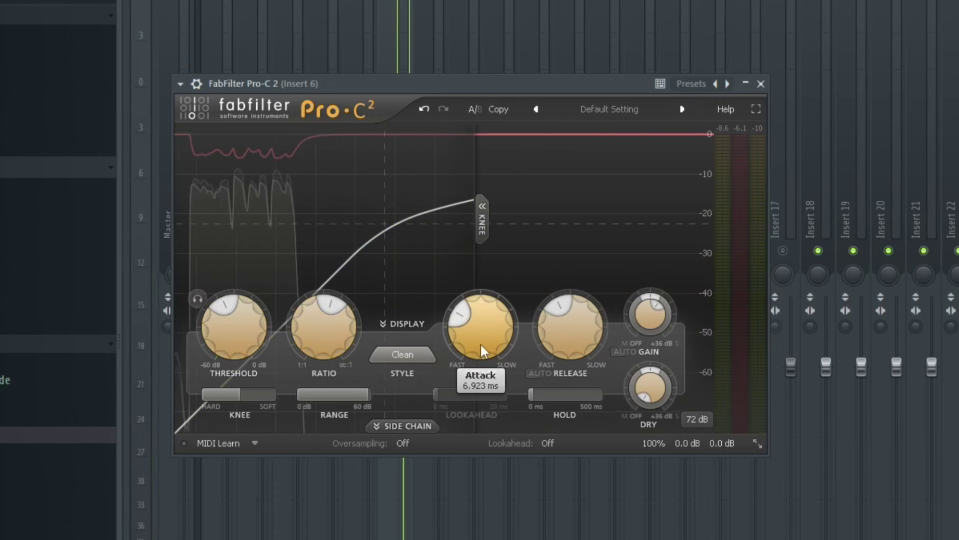
mouse_move(558, 325)
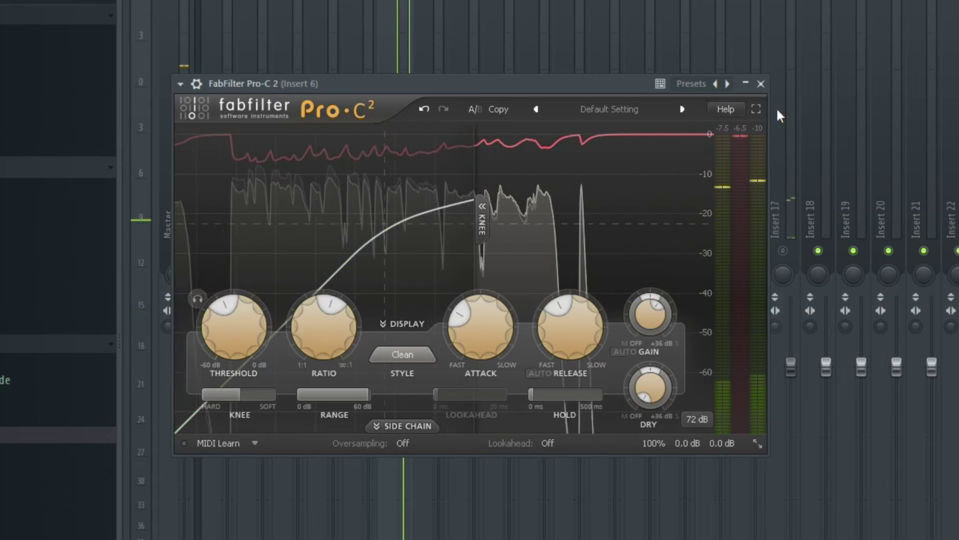
click(760, 83)
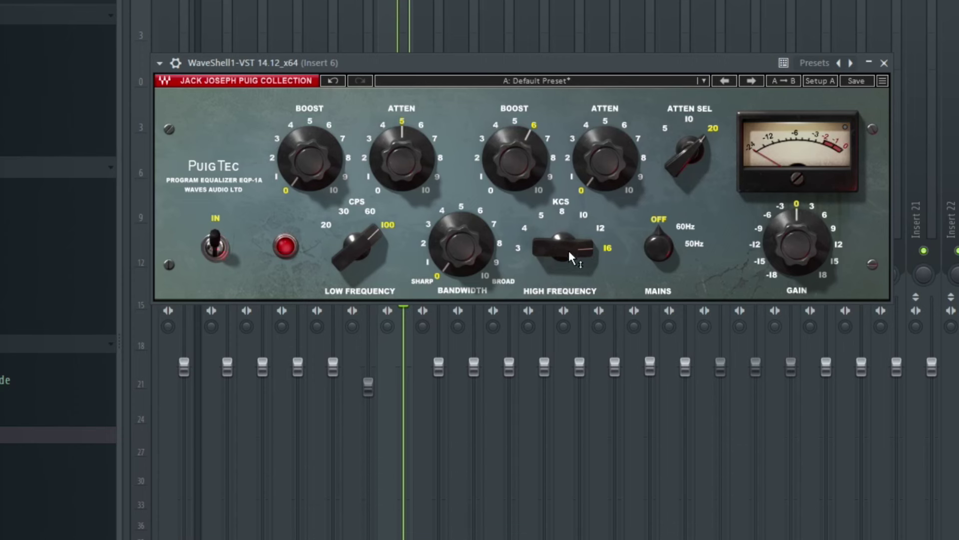
Examine the high- and low-frequency settings of the PuigTec EQP-1A on Insert 6 and audition its effect.
mouse_move(572, 251)
mouse_move(375, 246)
key(Escape)
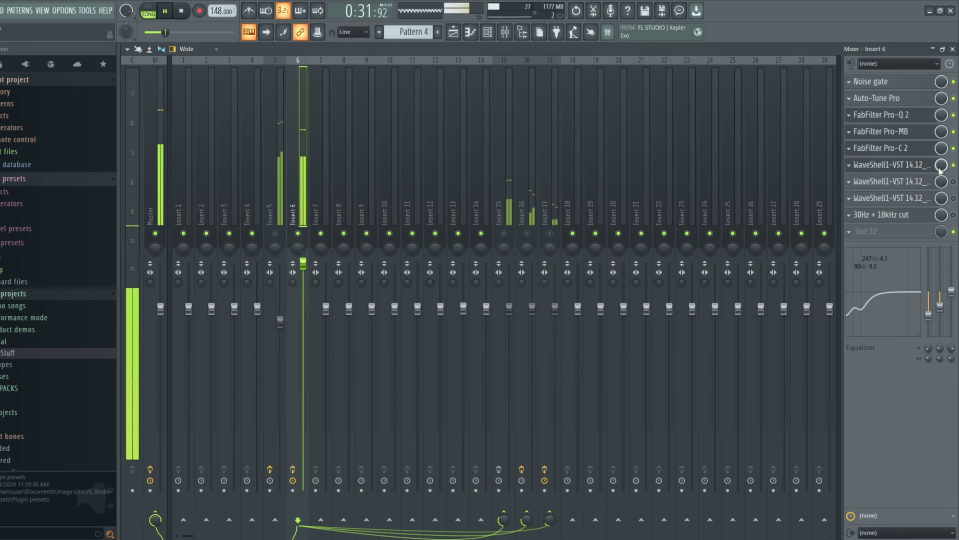
key(space)
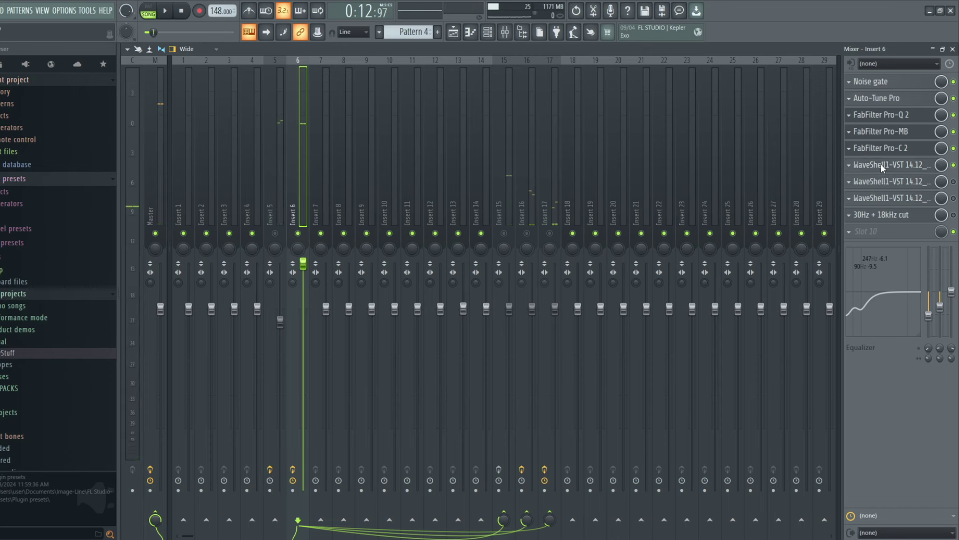
click(882, 165)
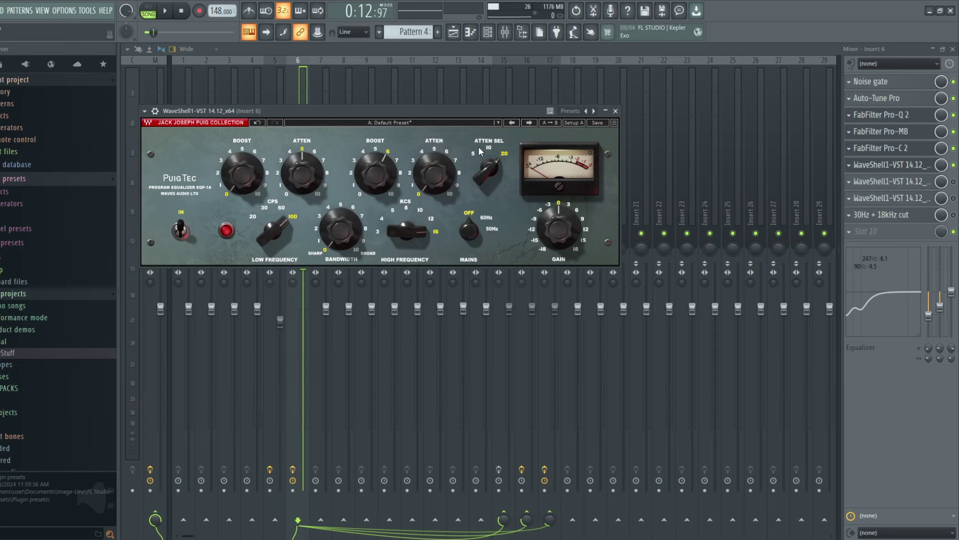
Review the RVox, DeEsser and 30Hz + 18kHz cut plugins on Insert 6 and play back the processed vocal.
click(921, 182)
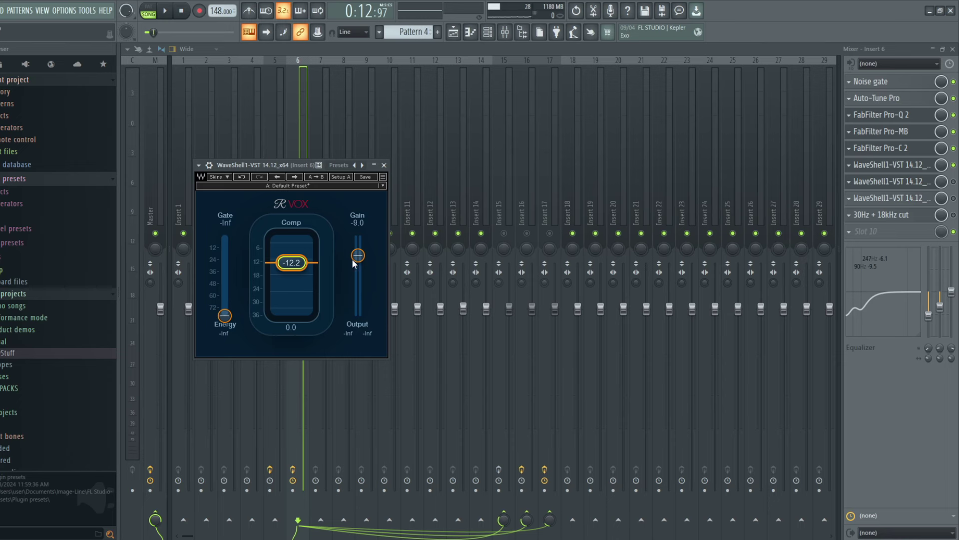
click(889, 198)
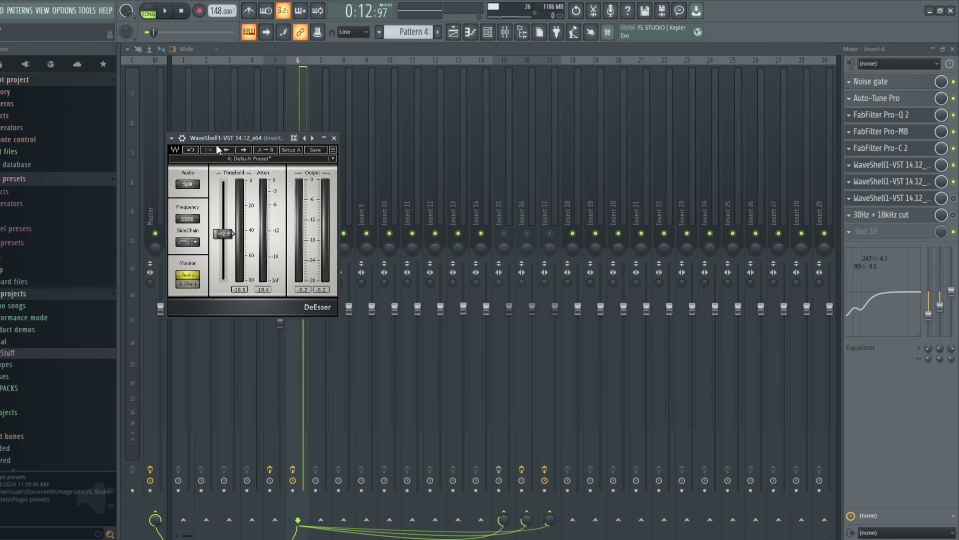
click(882, 214)
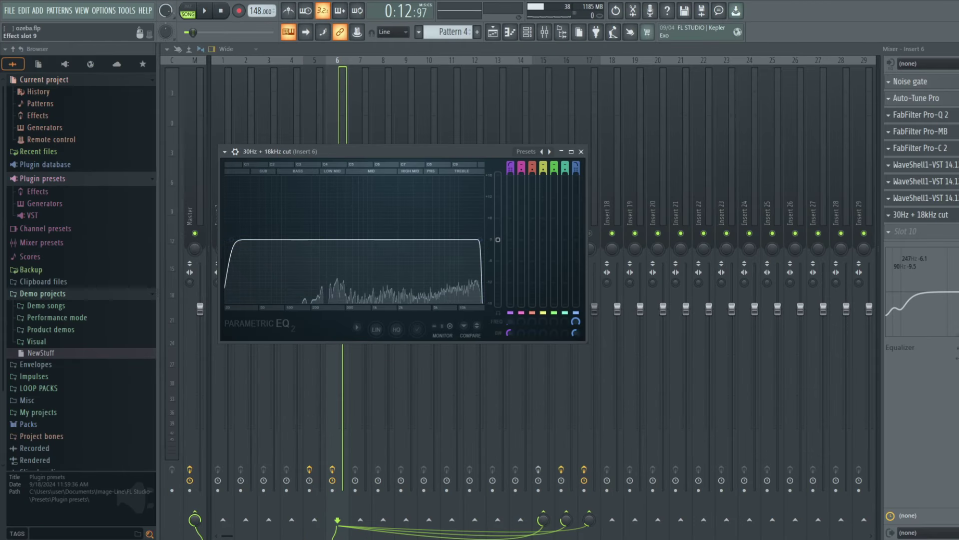
key(Escape)
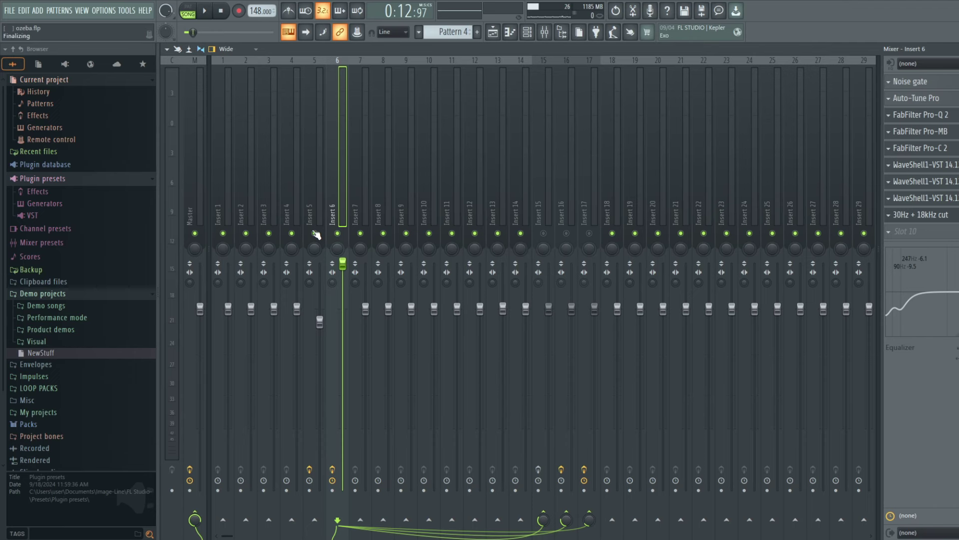
key(space)
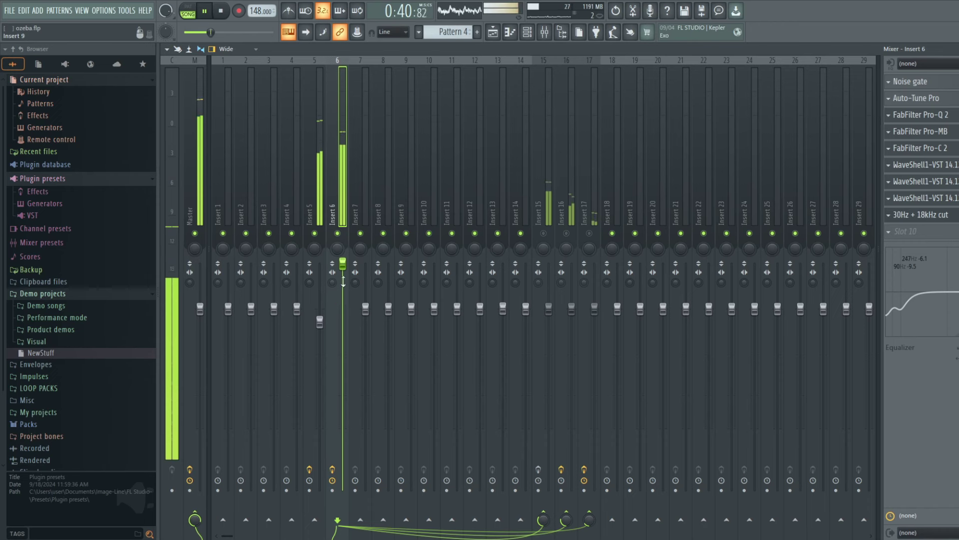
key(space)
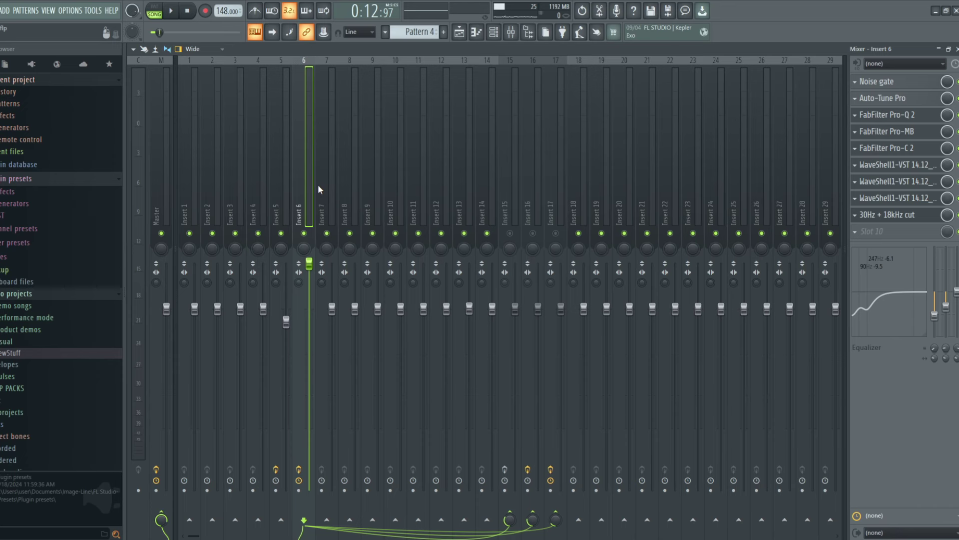
Unmute Insert 15 and open its Doubler plugin, moving the plugin window clear of the track's controls.
click(495, 181)
click(508, 179)
click(515, 236)
click(902, 88)
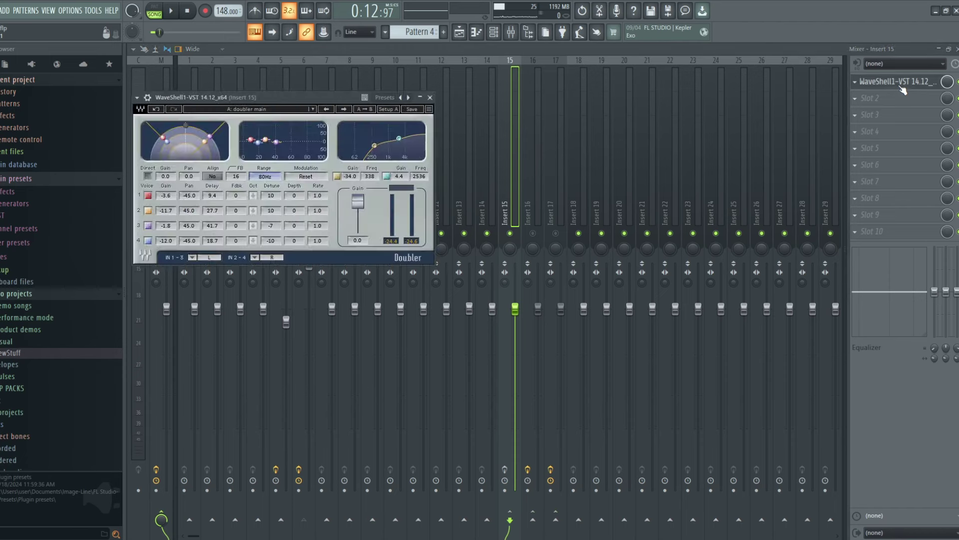
drag(283, 95, 541, 149)
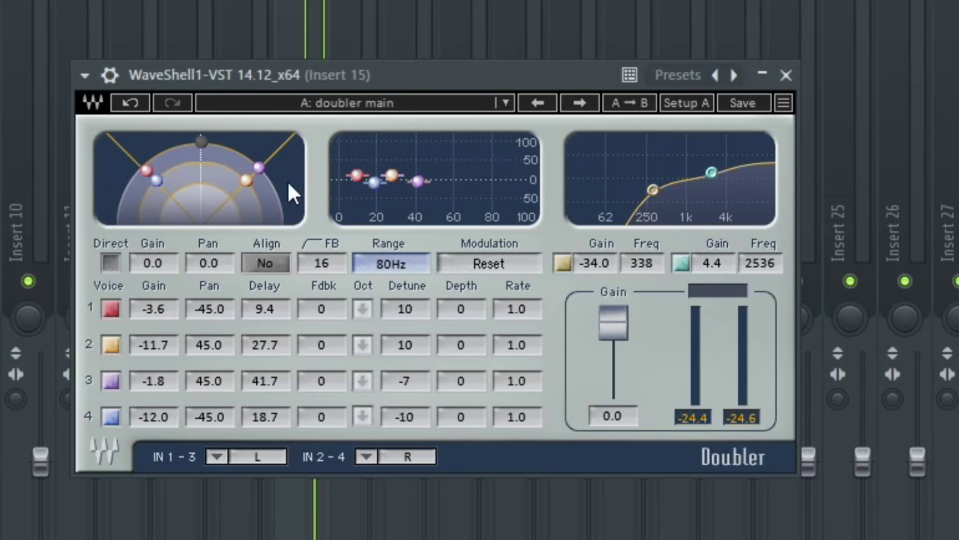
drag(407, 77, 867, 162)
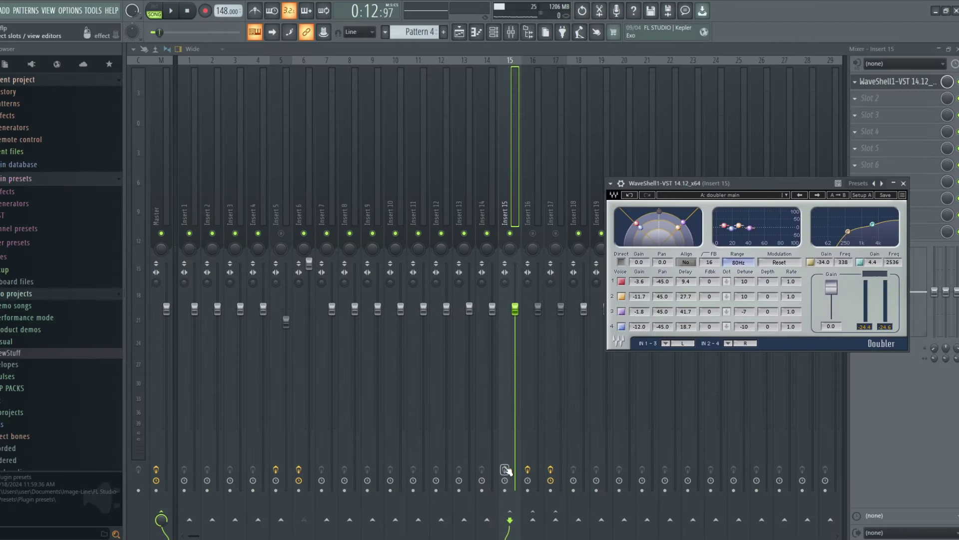
Enable the effect slots on Insert 15 and audition the vocal with the Doubler send, closing the plugin window.
click(505, 470)
key(space)
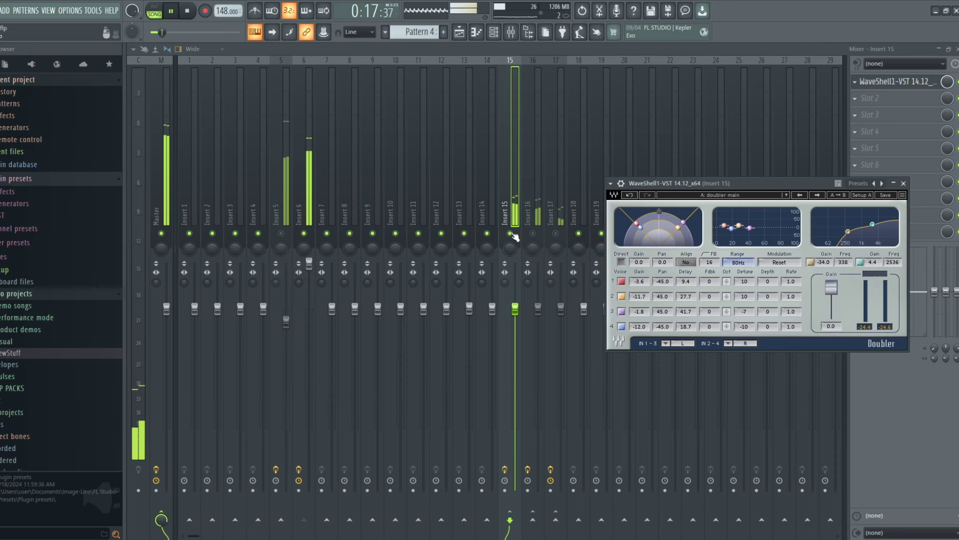
key(Escape)
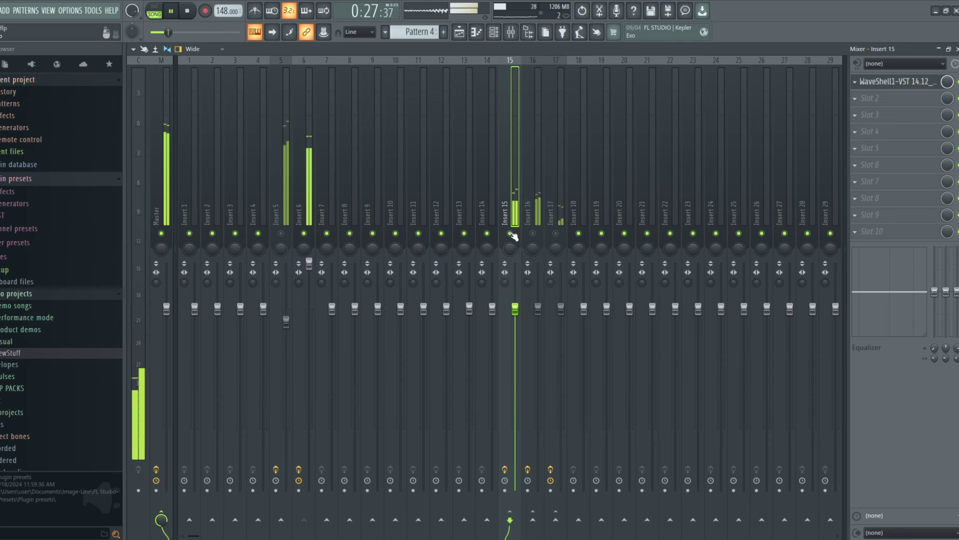
key(space)
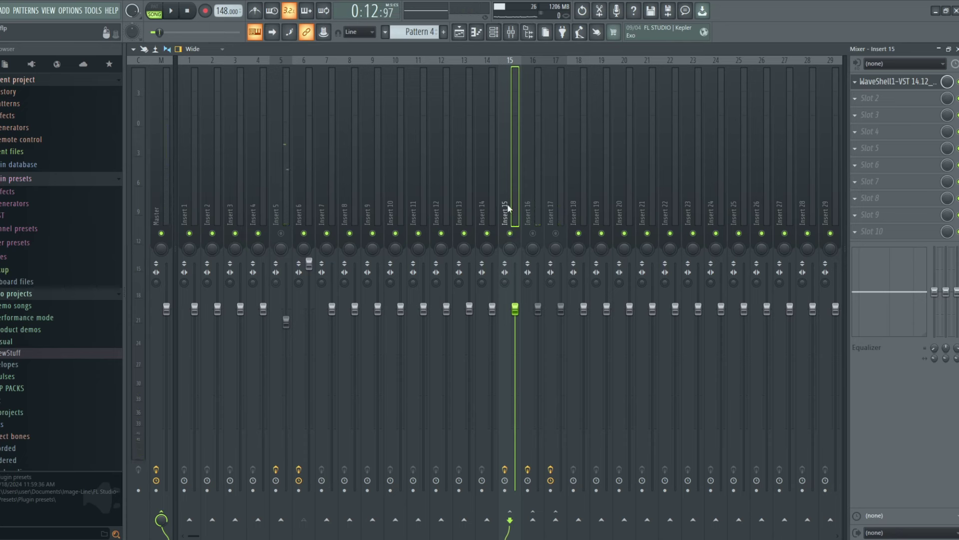
Unmute Insert 16 and review its ValhallaVintageVerb reverb settings, closing the plugin window.
click(530, 204)
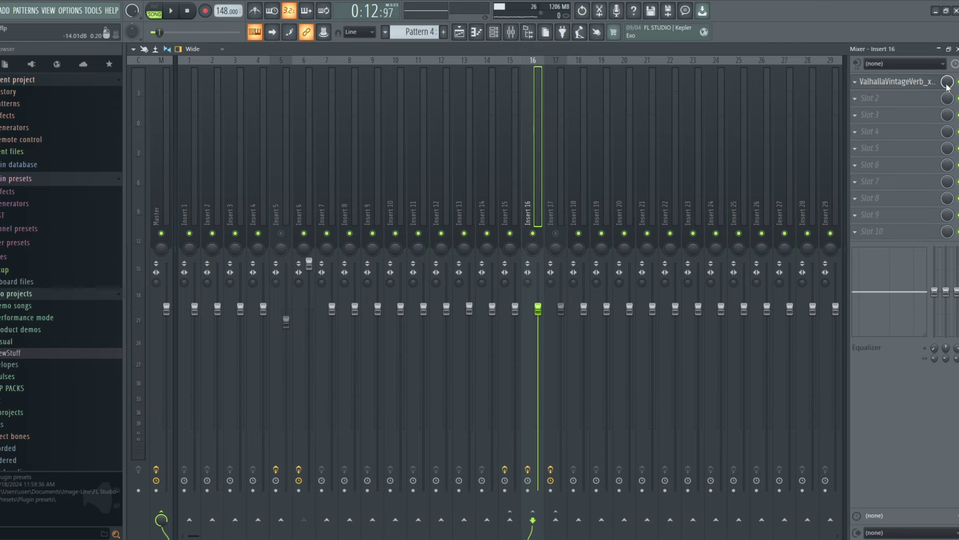
drag(347, 289, 405, 220)
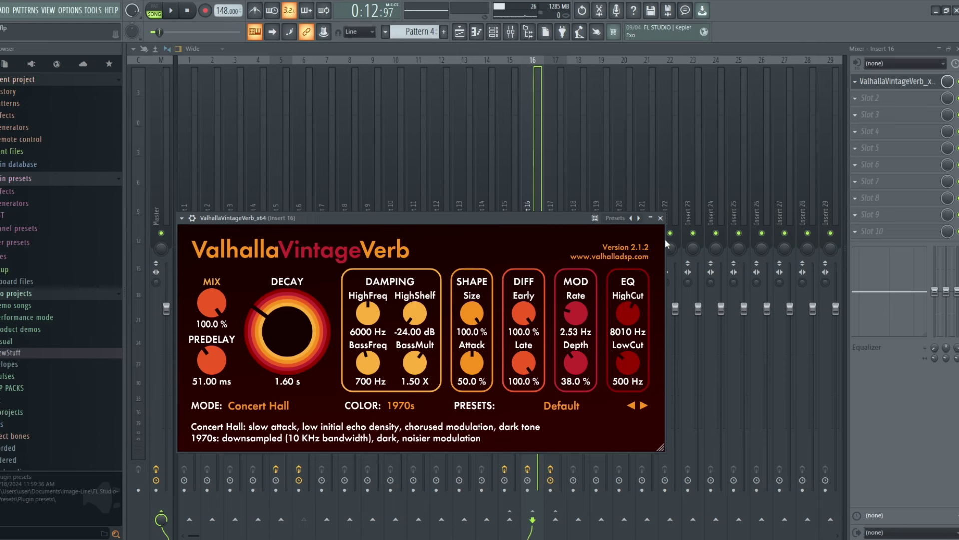
click(661, 218)
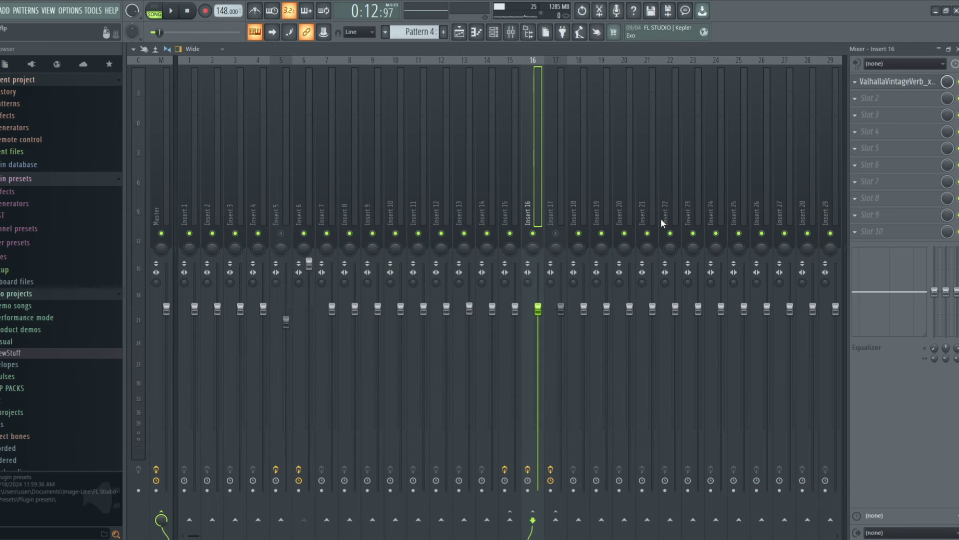
Unmute Insert 17 and review its H-Delay and Fruity Limiter settings, closing each plugin window.
click(553, 215)
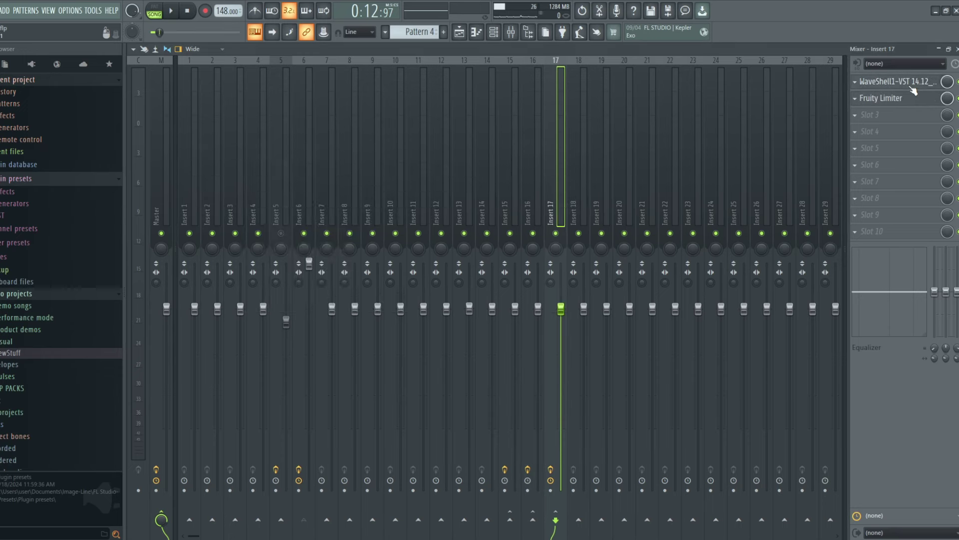
click(909, 85)
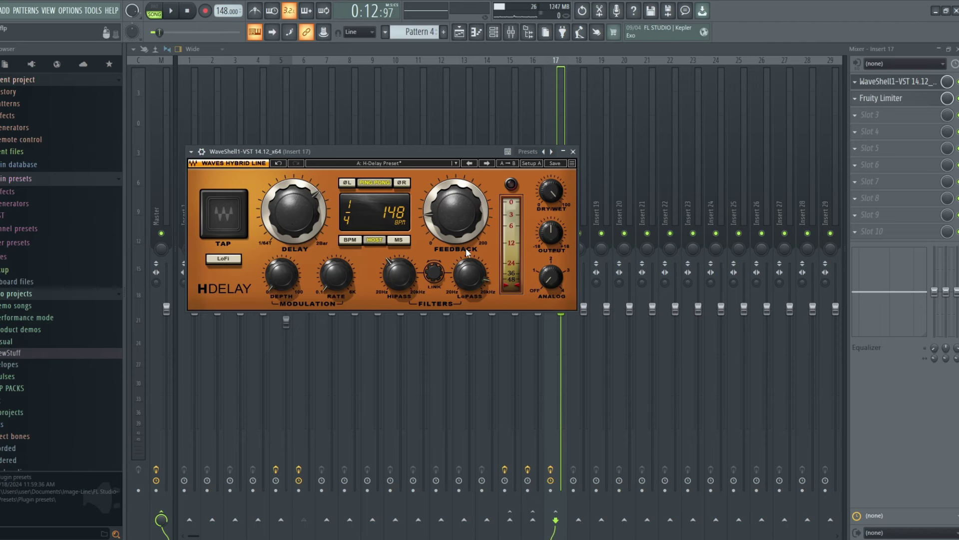
click(573, 151)
click(881, 98)
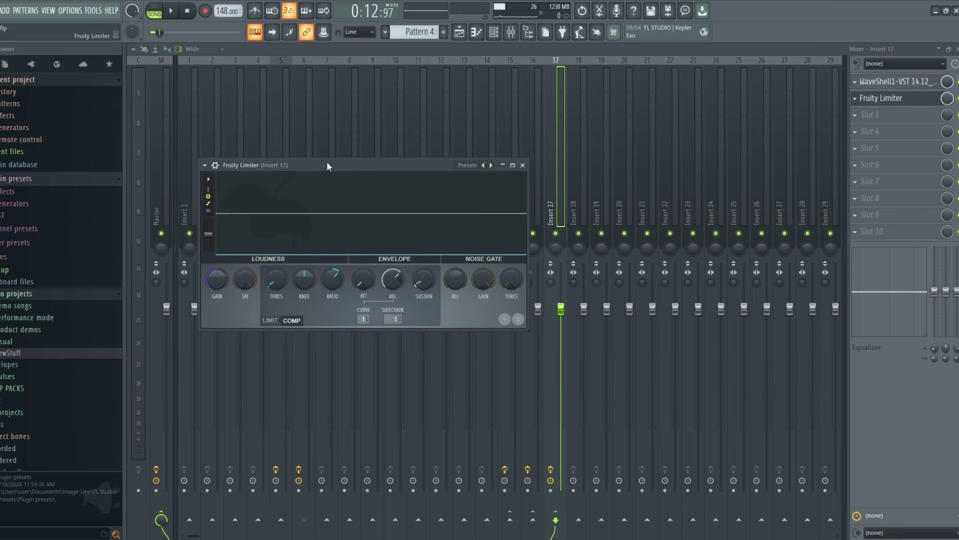
drag(327, 164, 514, 227)
click(708, 229)
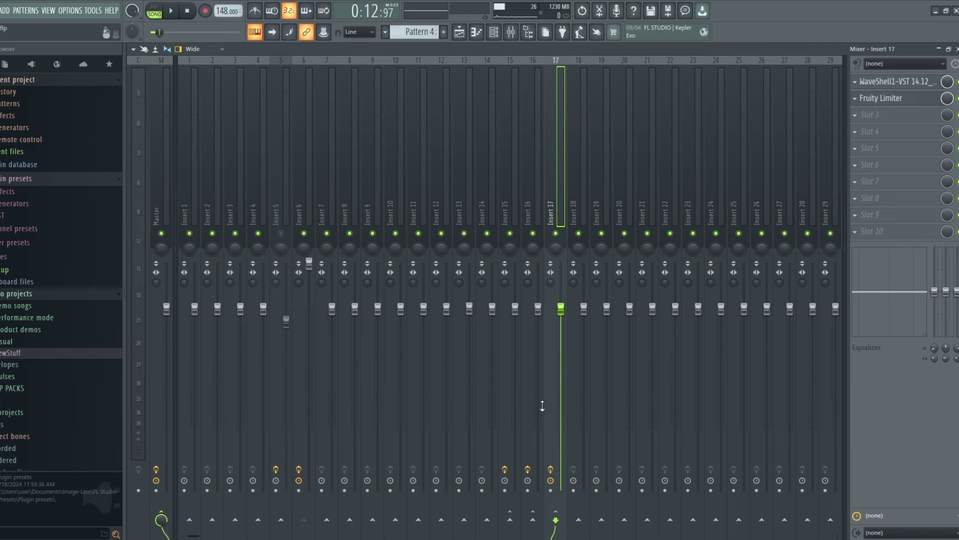
Play back the vocal with all effect sends, unmuting Insert 5 and selecting Insert 6 to audition the full mix.
key(space)
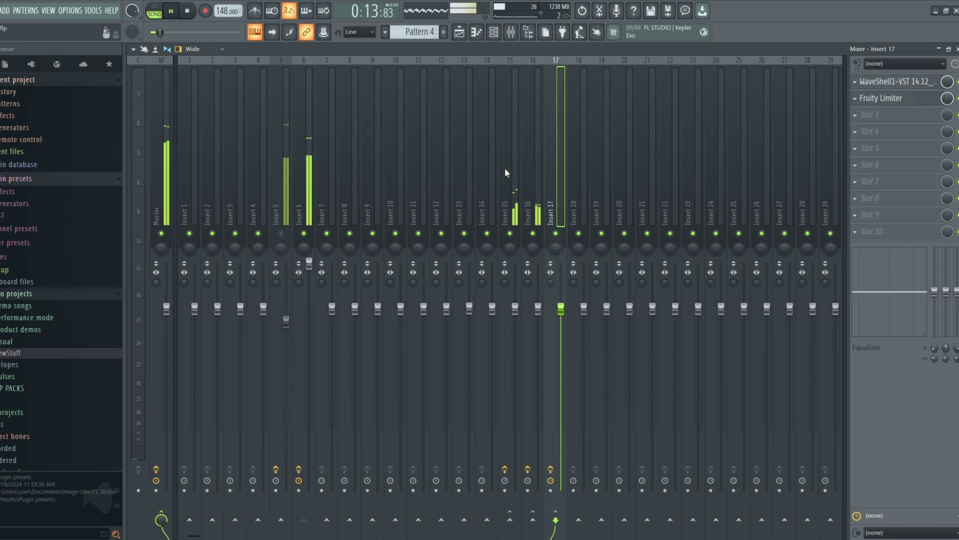
click(281, 234)
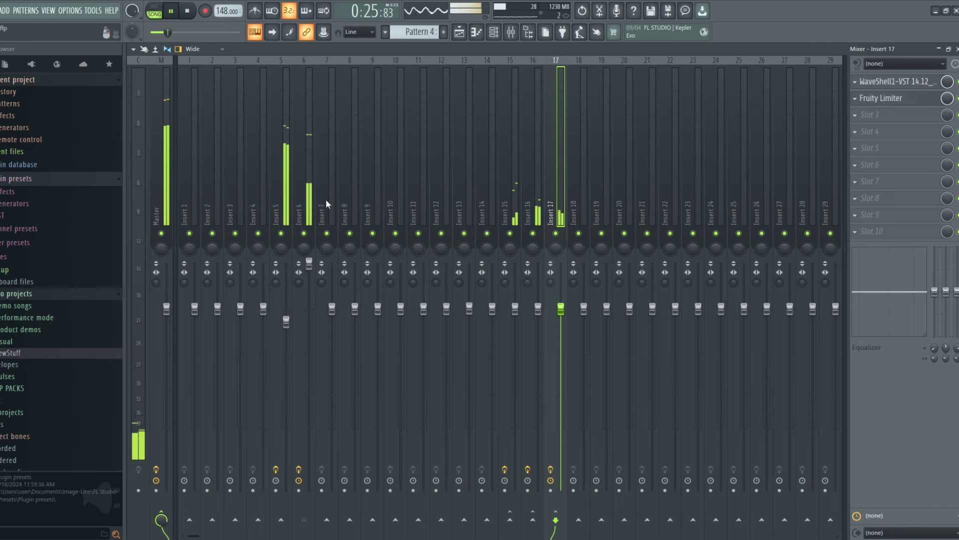
click(299, 171)
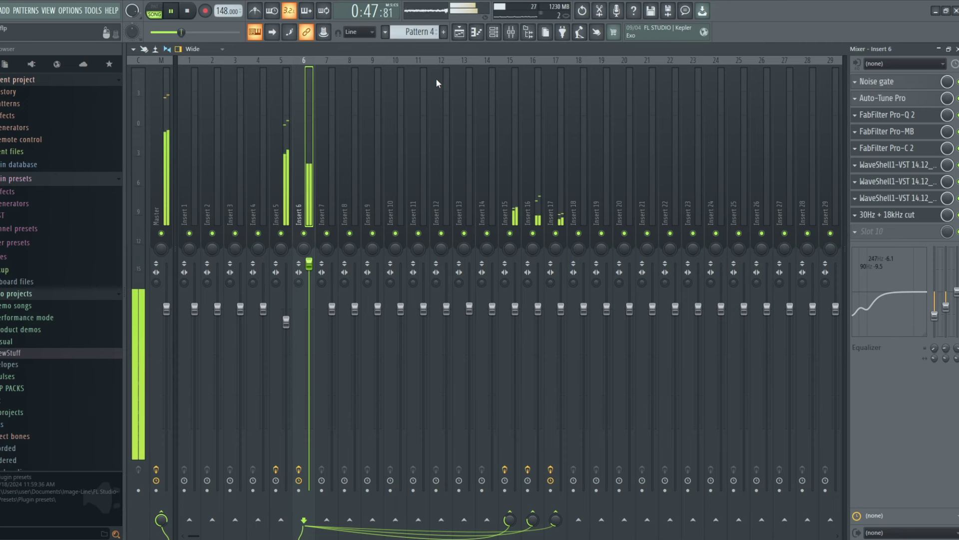
key(space)
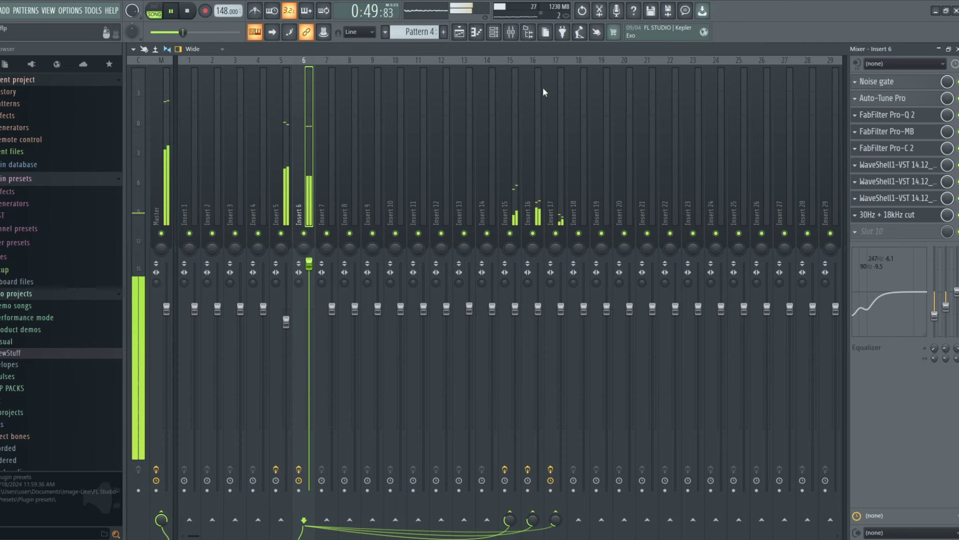